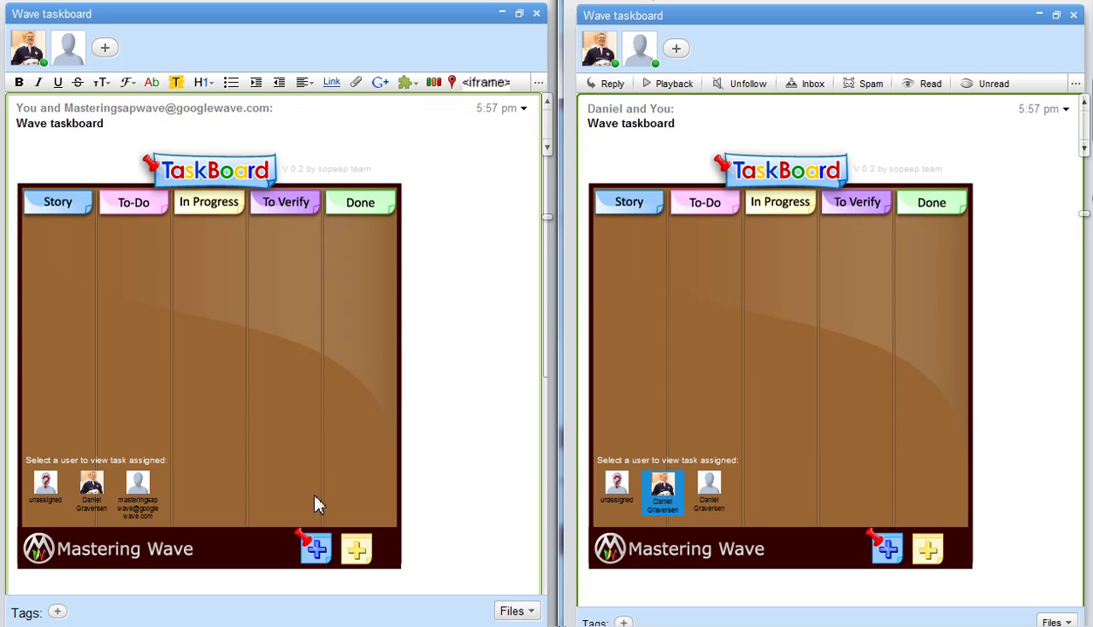
Open the Add Story form on the empty TaskBoard
{"action": "left_click", "coordinate": [316, 547]}
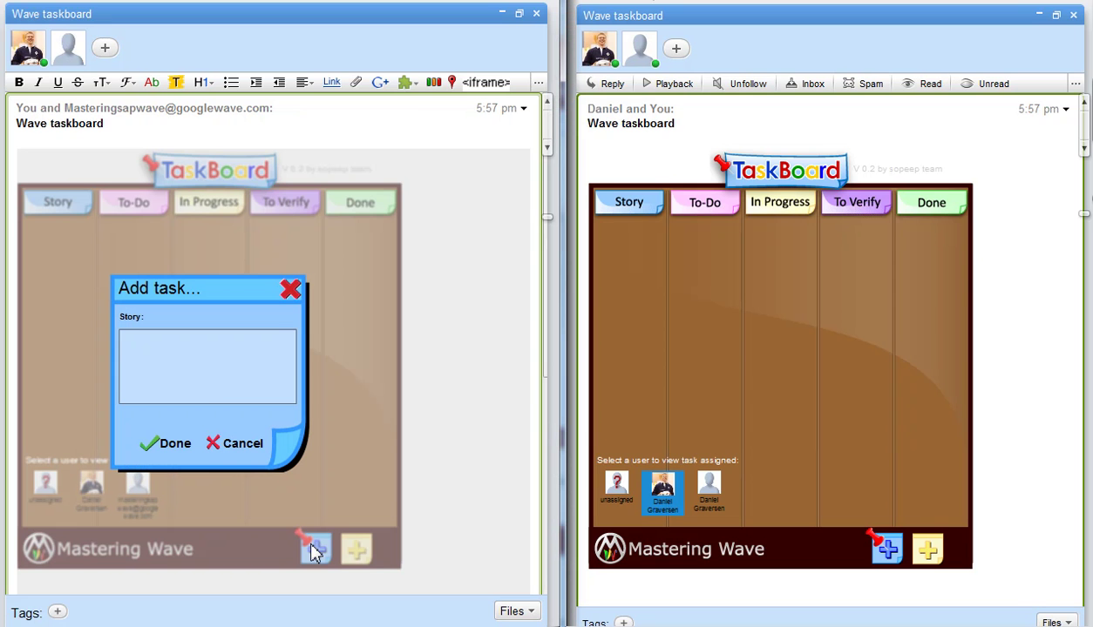
Add the story 'A user should be able to ad a new story' to the board
{"action": "left_click", "coordinate": [204, 387]}
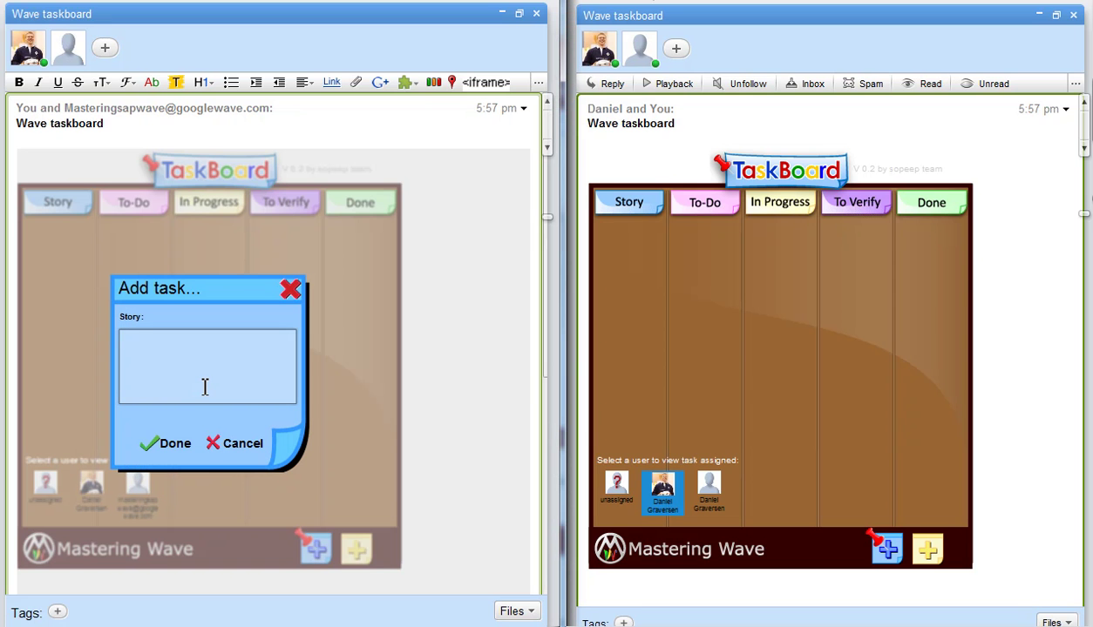
{"action": "type", "text": "A user should be able to ad a new "}
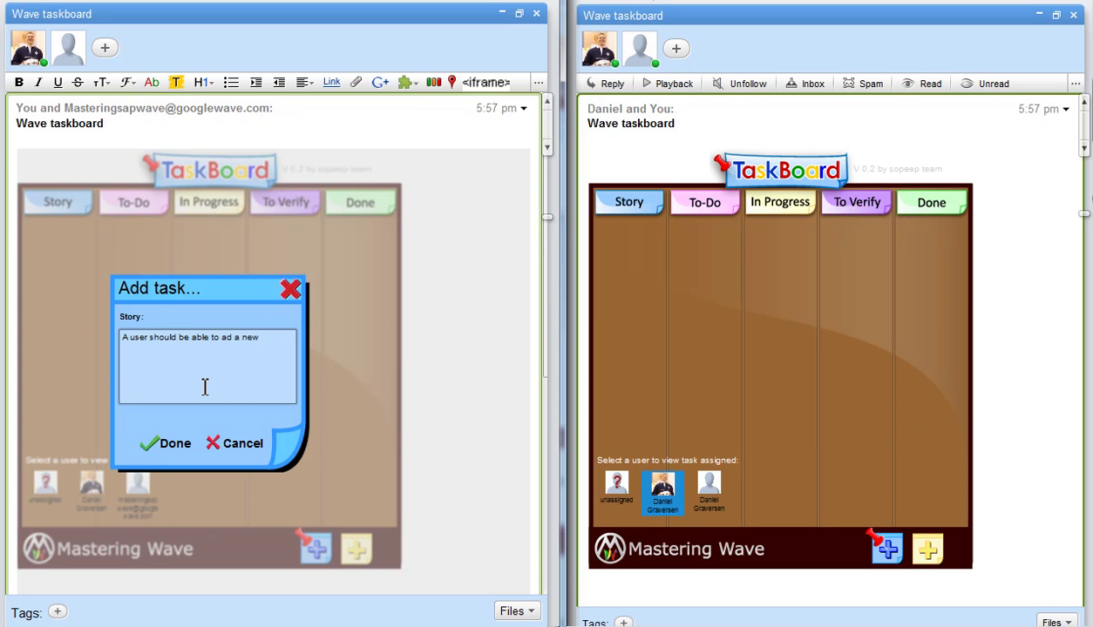
{"action": "type", "text": "story"}
{"action": "left_click", "coordinate": [164, 443]}
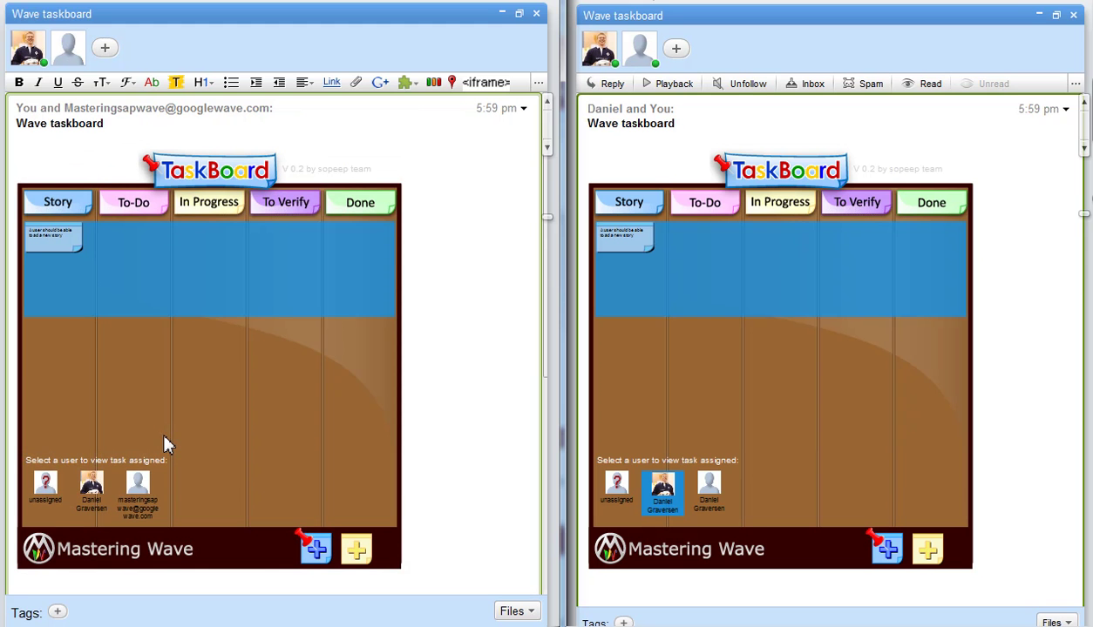
{"action": "left_click", "coordinate": [370, 550]}
Add the To-Do tasks 'create an add button' and 'popup menu' under the first story
{"action": "left_click", "coordinate": [170, 350]}
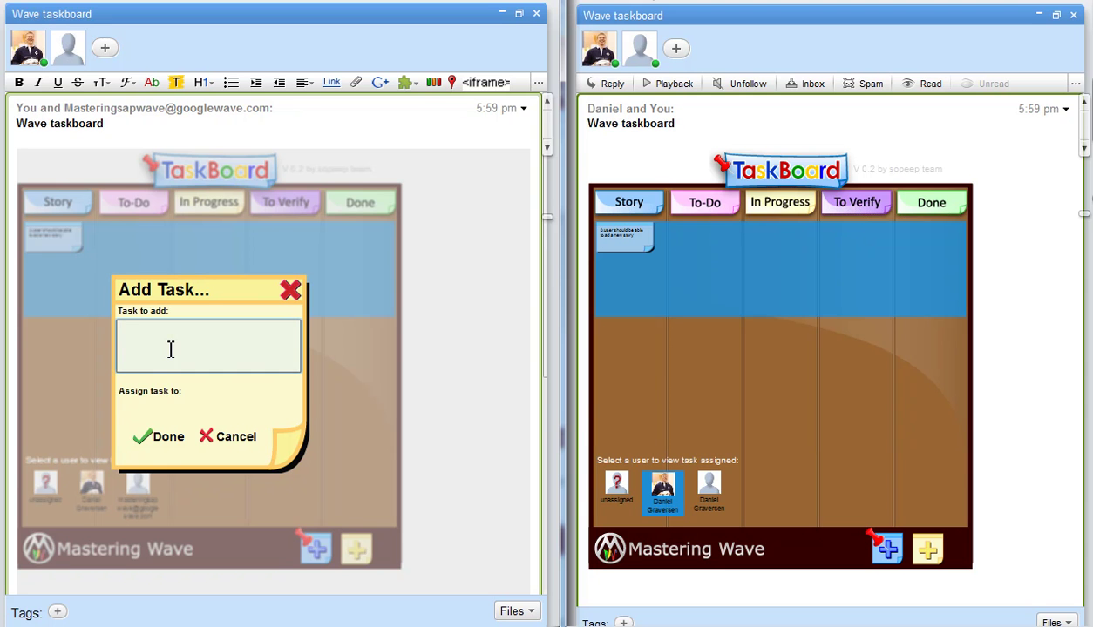
{"action": "type", "text": "An"}
{"action": "key", "text": "BackSpace"}
{"action": "key", "text": "BackSpace"}
{"action": "key", "text": "BackSpace"}
{"action": "type", "text": "create an add button"}
{"action": "left_click", "coordinate": [166, 436]}
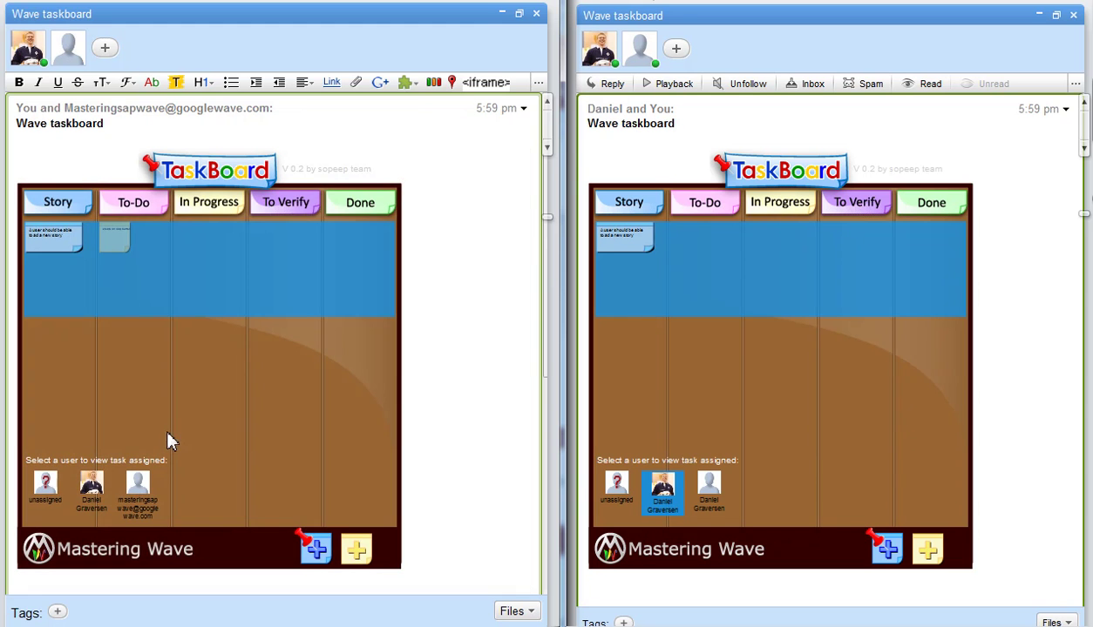
{"action": "left_click", "coordinate": [354, 547]}
{"action": "left_click", "coordinate": [178, 371]}
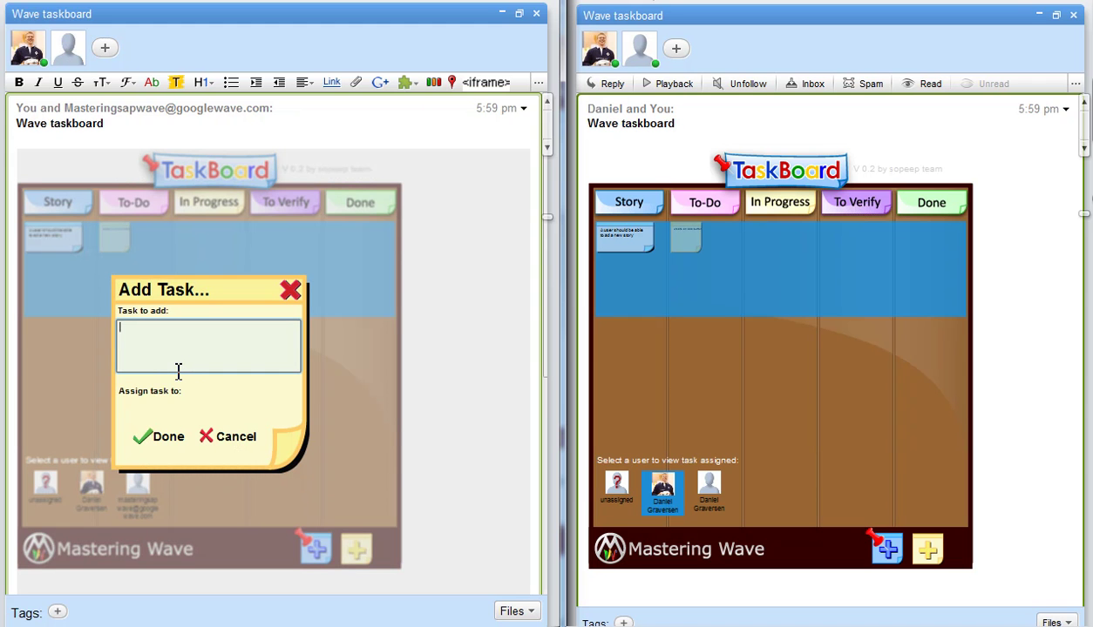
{"action": "type", "text": "popup menu"}
{"action": "left_click", "coordinate": [157, 437]}
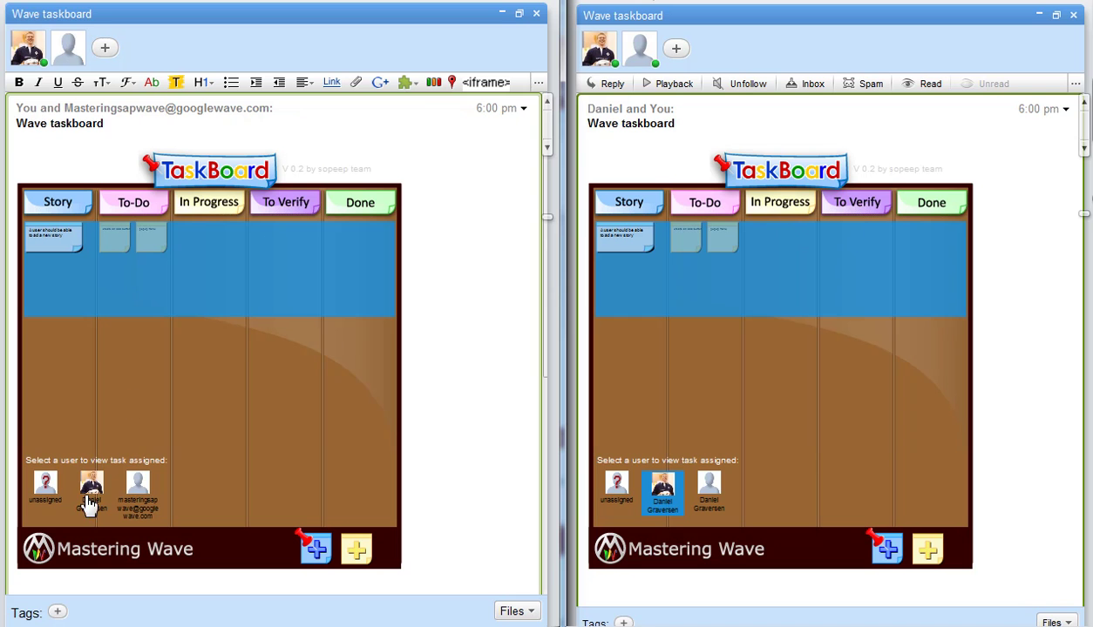
Assign the 'create an add button' task to a team member through its edit form
{"action": "left_click", "coordinate": [110, 245]}
{"action": "left_click", "coordinate": [171, 446]}
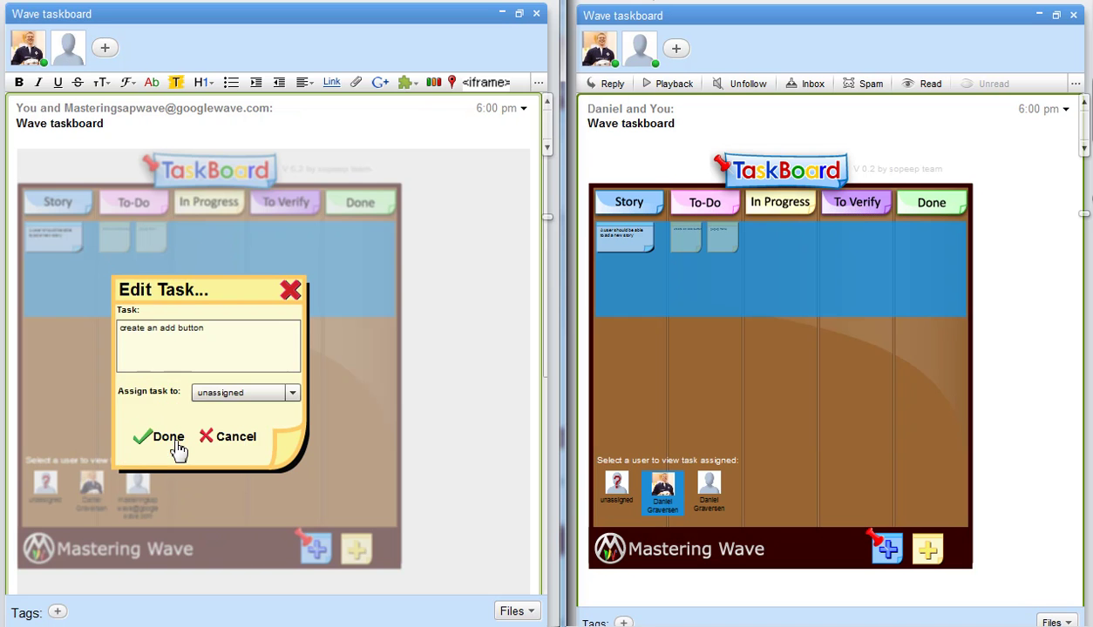
{"action": "left_click", "coordinate": [212, 393]}
{"action": "left_click", "coordinate": [231, 441]}
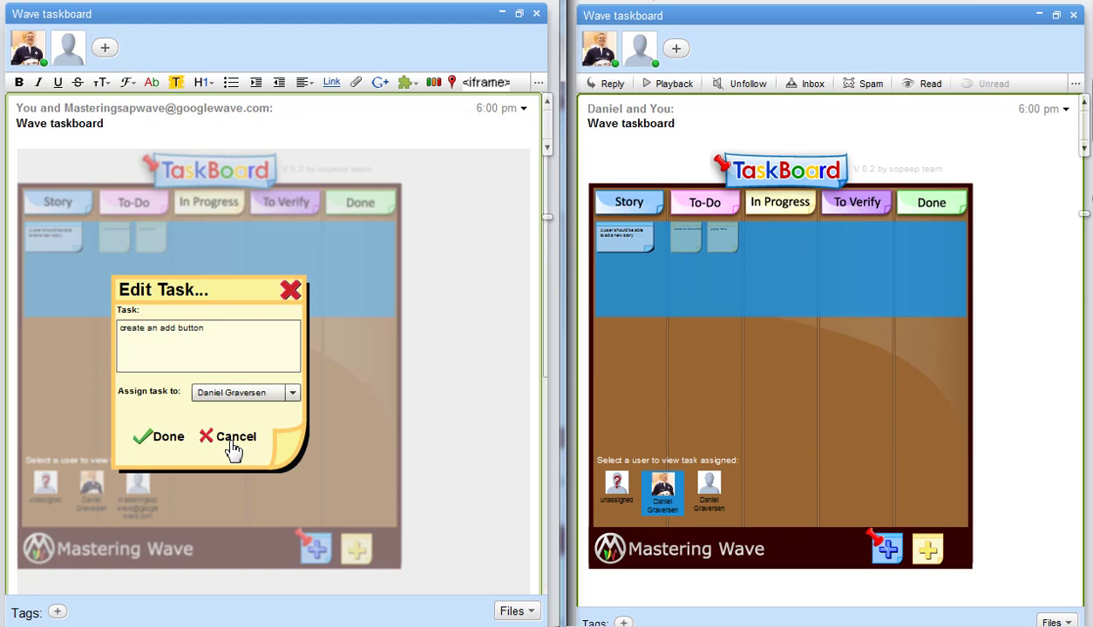
{"action": "left_click", "coordinate": [165, 438]}
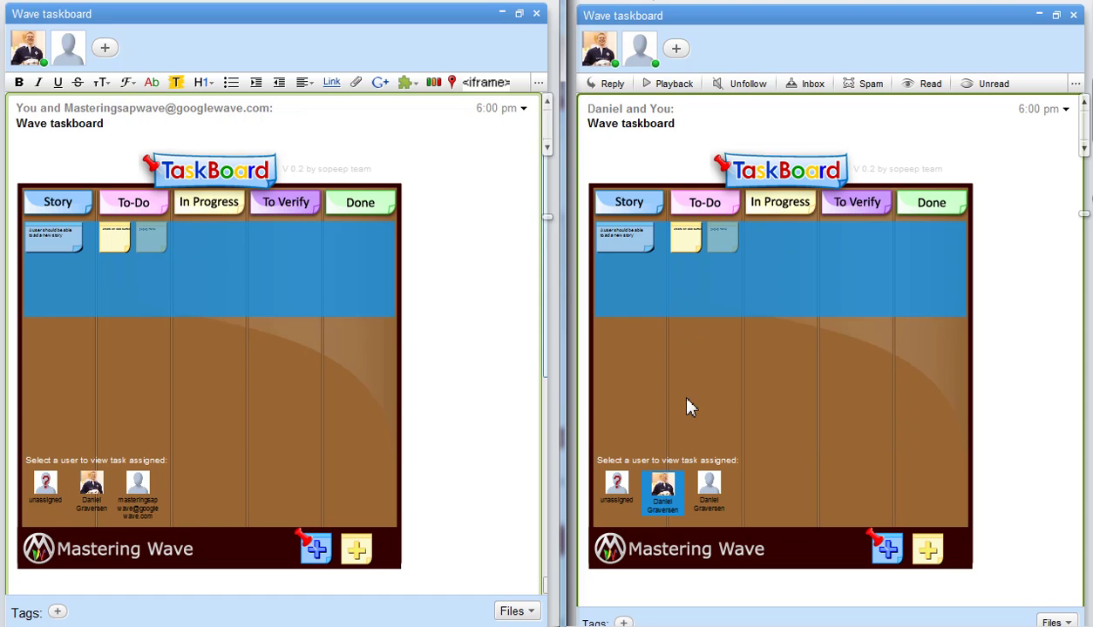
Move the 'create an add button' card into In Progress, checking the assignee filters
{"action": "left_click", "coordinate": [715, 495]}
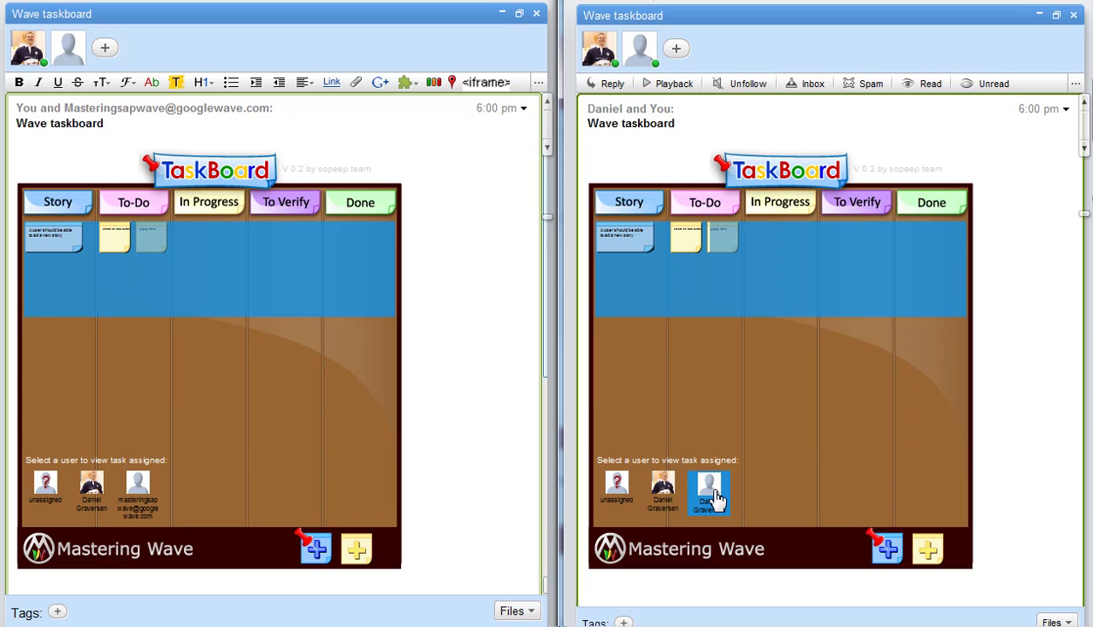
{"action": "left_click", "coordinate": [626, 504]}
{"action": "left_click", "coordinate": [726, 491]}
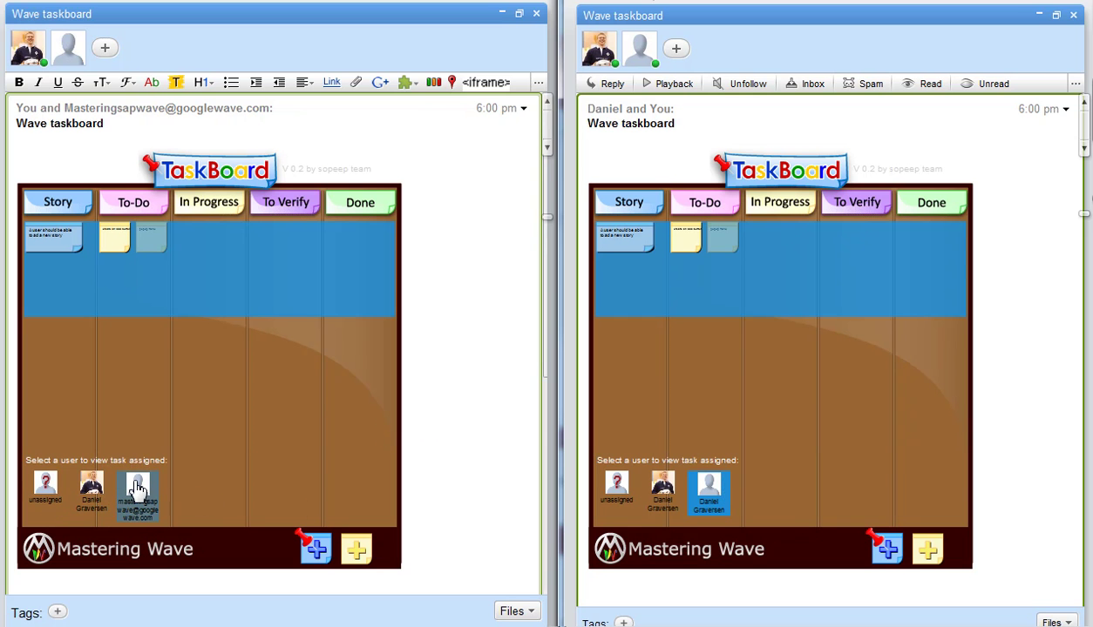
{"action": "left_click_drag", "start_coordinate": [113, 248], "coordinate": [215, 254]}
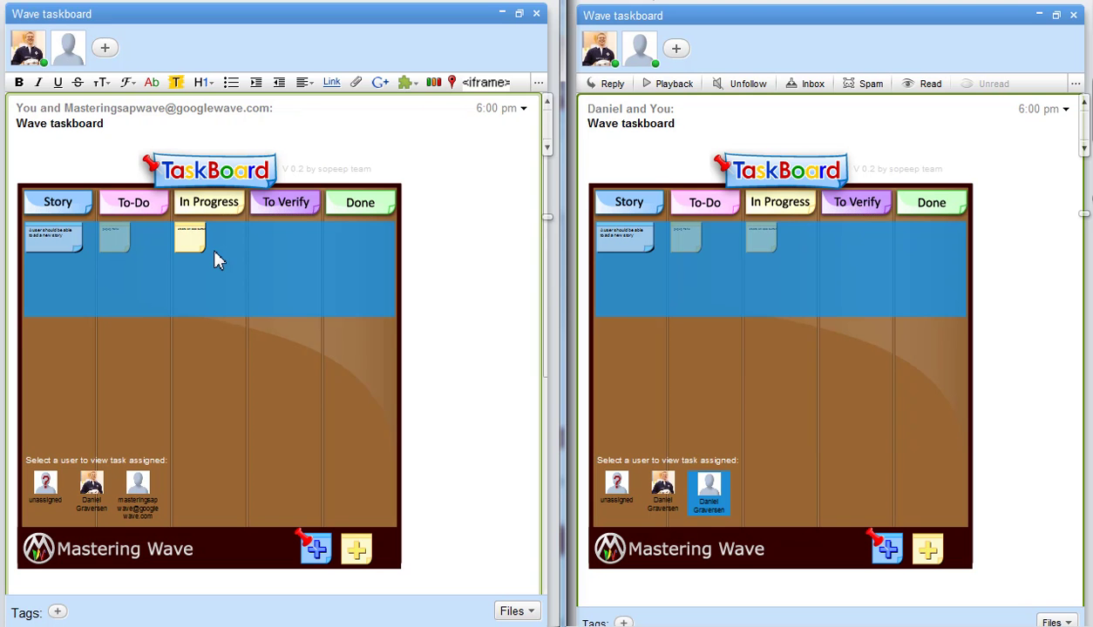
{"action": "left_click", "coordinate": [614, 493]}
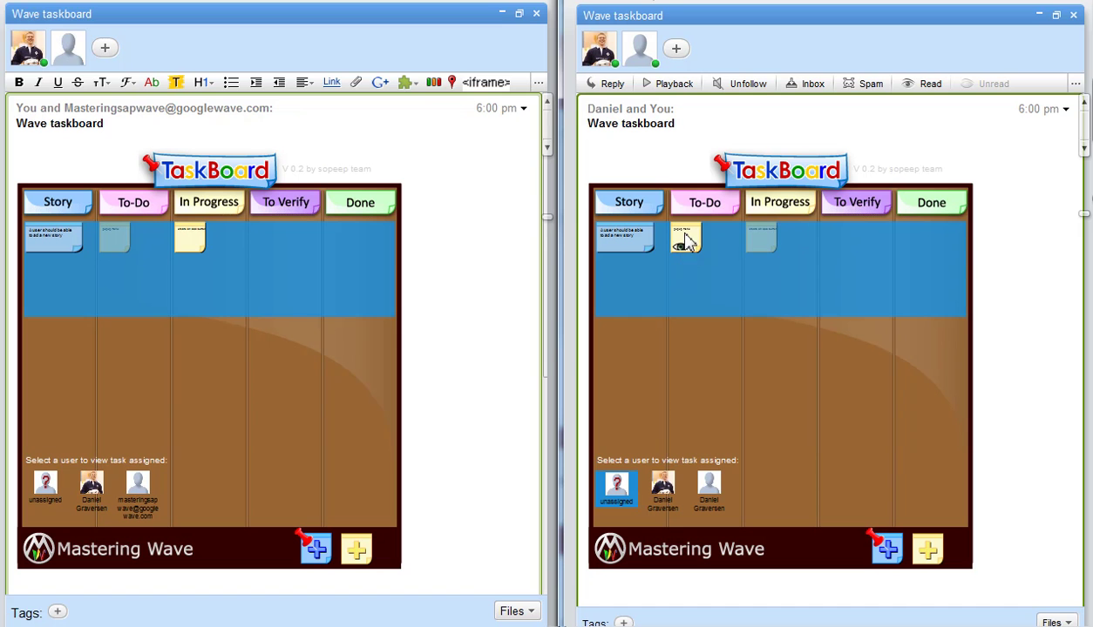
Drag the 'popup menu' card into To Verify and review its assignee details
{"action": "left_click_drag", "start_coordinate": [686, 240], "coordinate": [867, 250]}
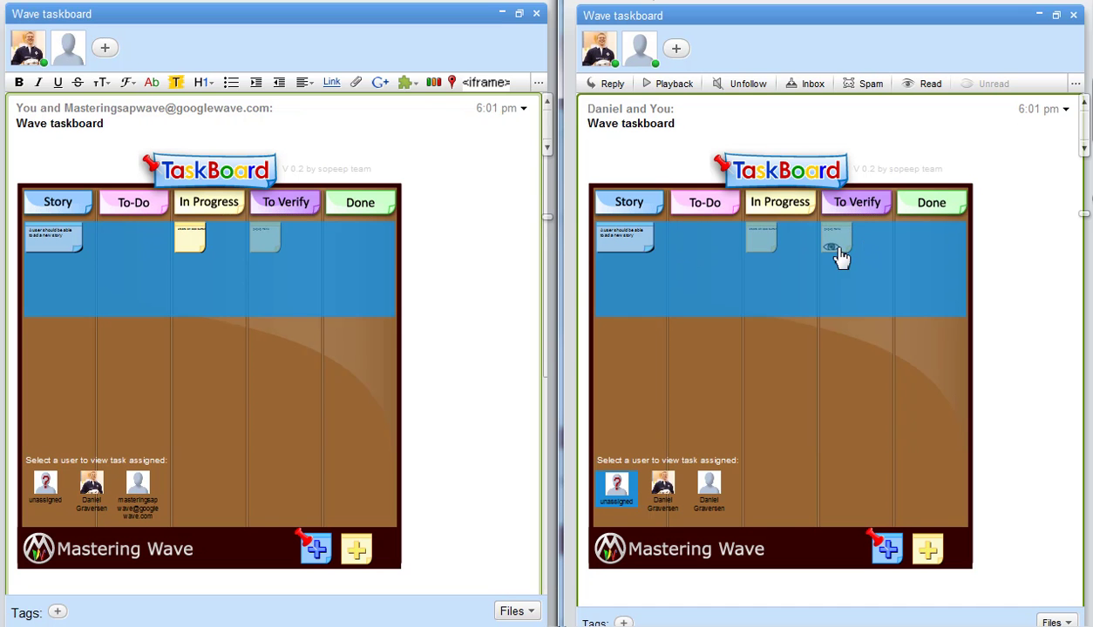
{"action": "left_click", "coordinate": [833, 249]}
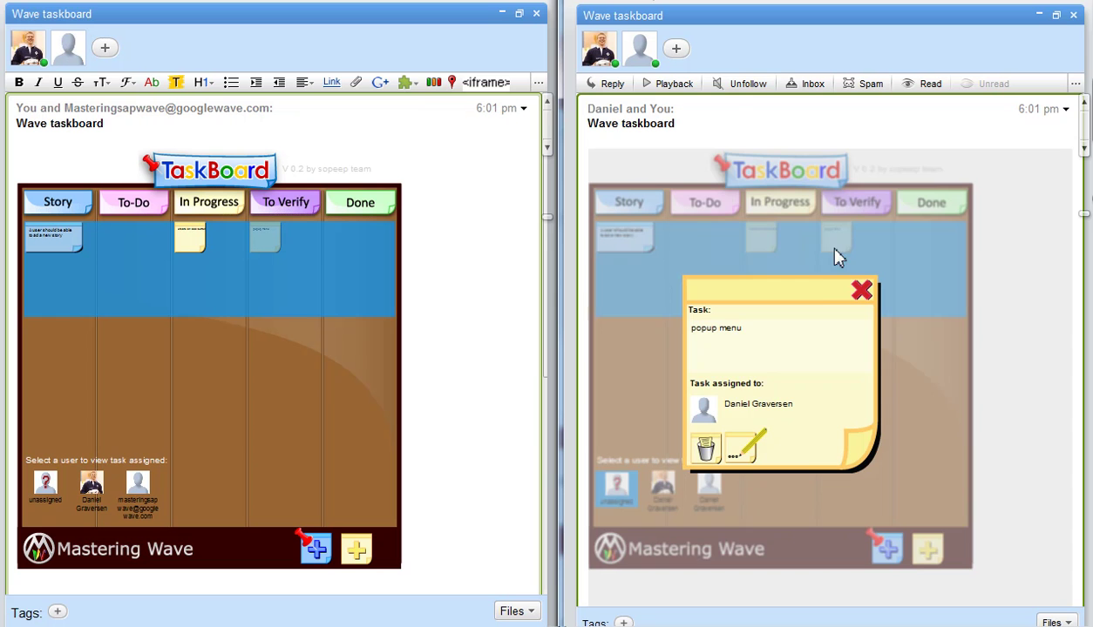
{"action": "left_click", "coordinate": [861, 293]}
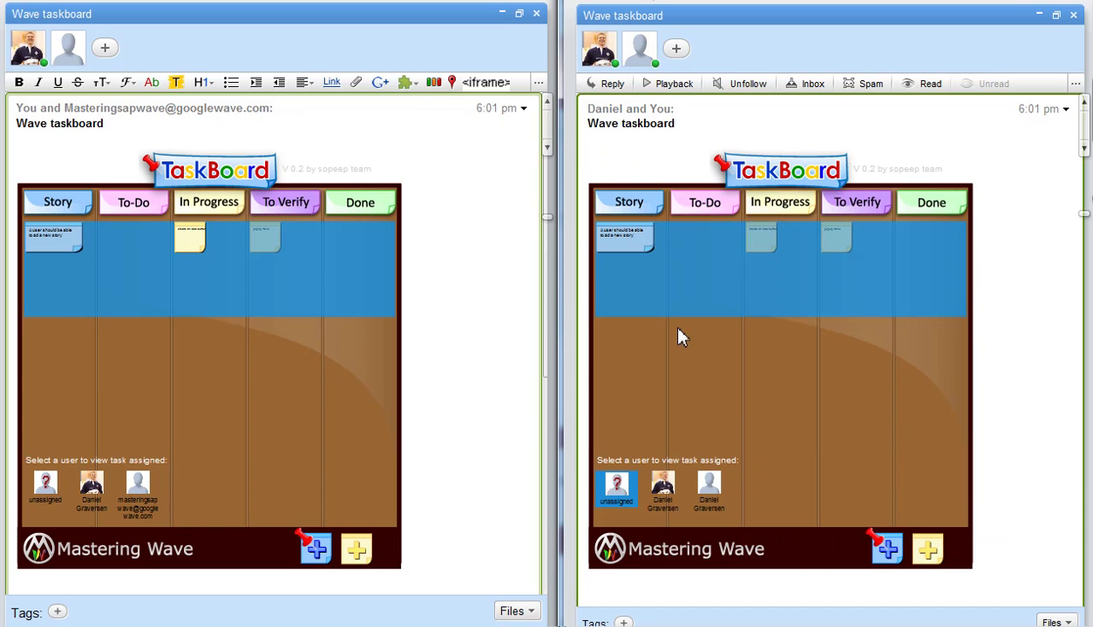
Add two stories, 'story 3' and 'sgtory 3', below the first story
{"action": "left_click", "coordinate": [882, 545]}
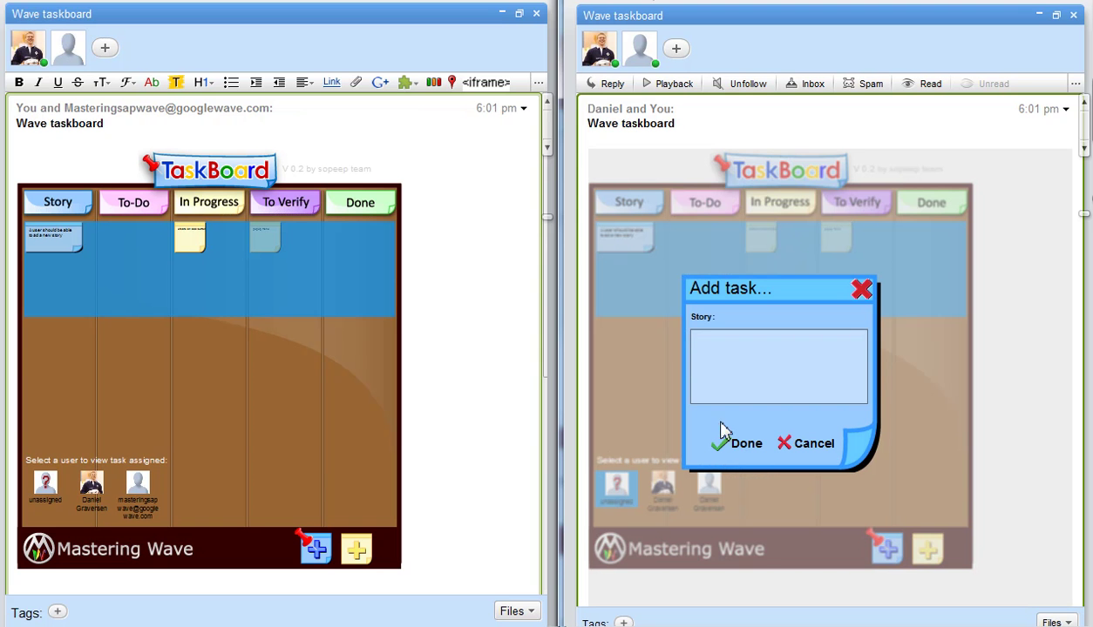
{"action": "type", "text": "story 1"}
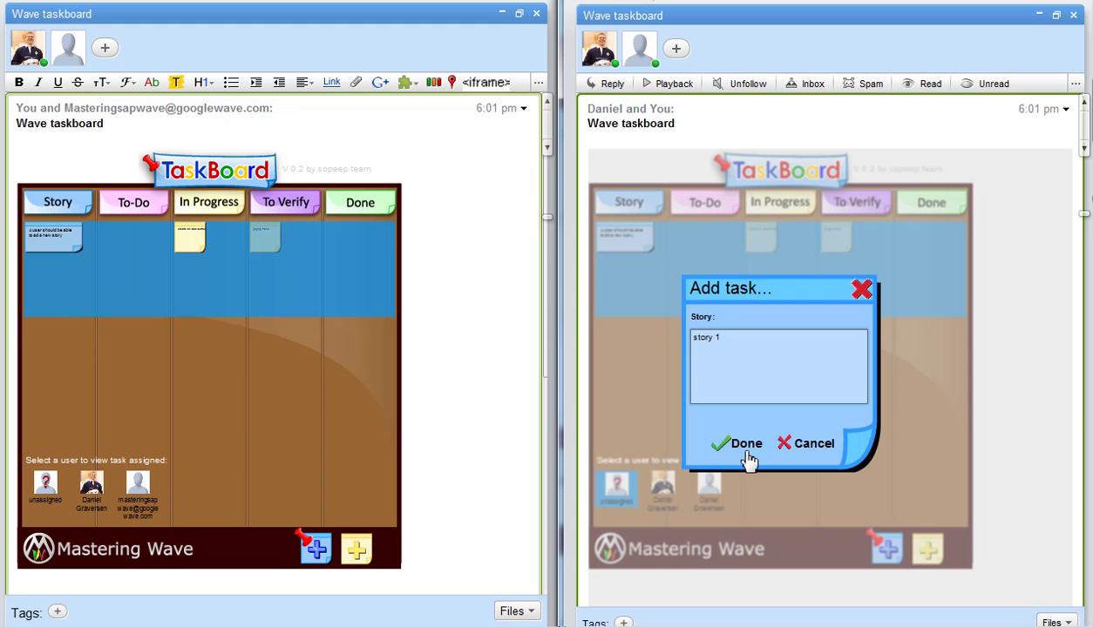
{"action": "key", "text": "BackSpace"}
{"action": "type", "text": "3"}
{"action": "left_click", "coordinate": [746, 455]}
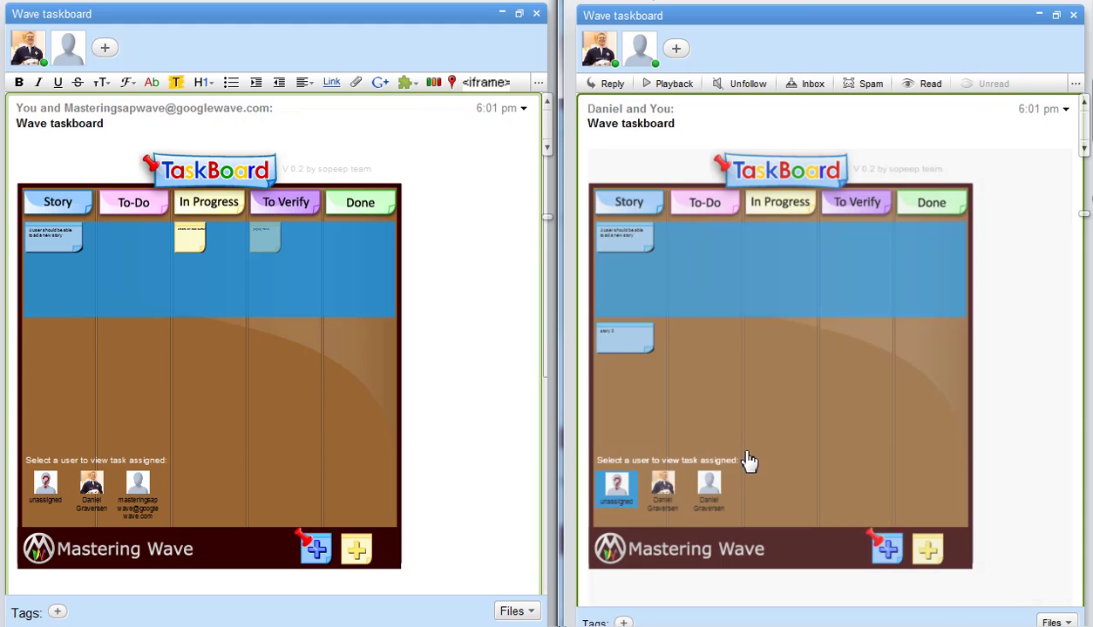
{"action": "left_click", "coordinate": [887, 550]}
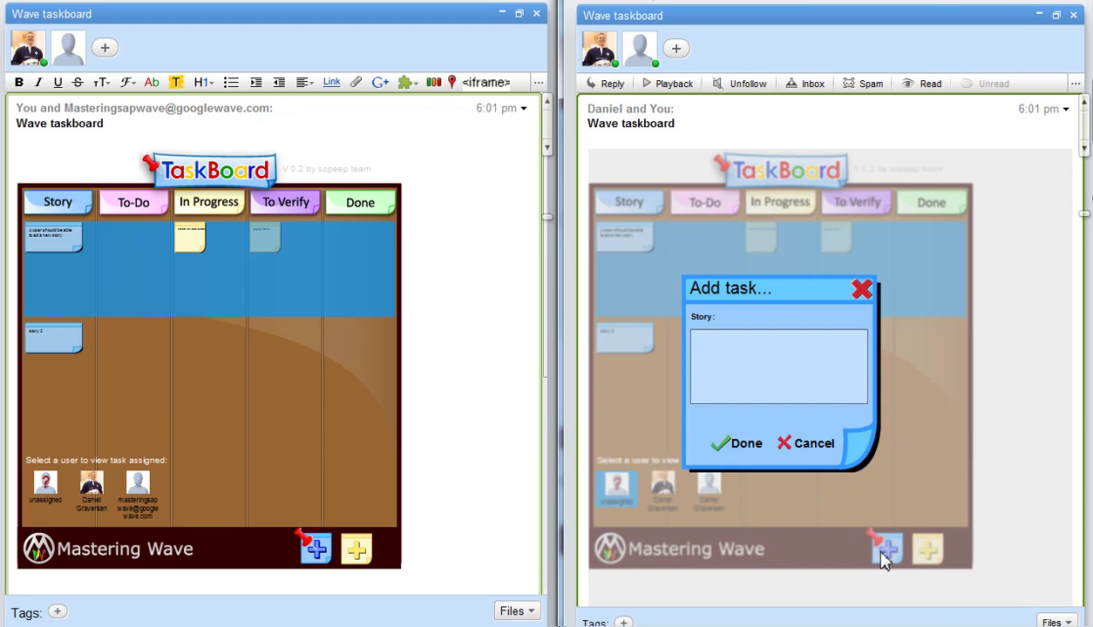
{"action": "left_click", "coordinate": [729, 373]}
{"action": "type", "text": "sgtory"}
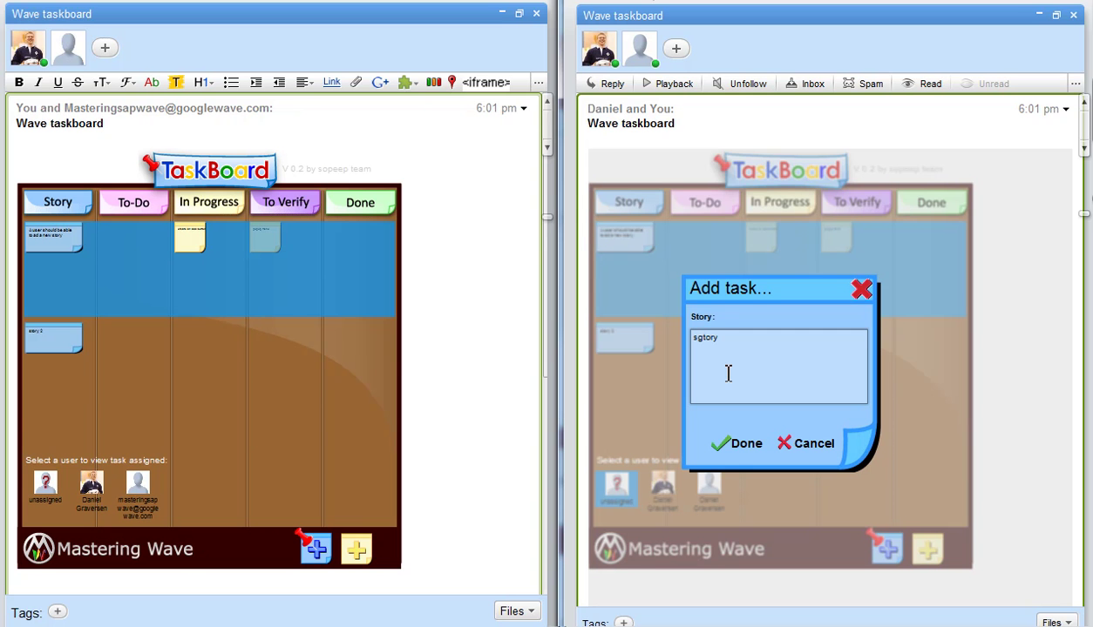
{"action": "type", "text": " 3"}
{"action": "left_click", "coordinate": [730, 445]}
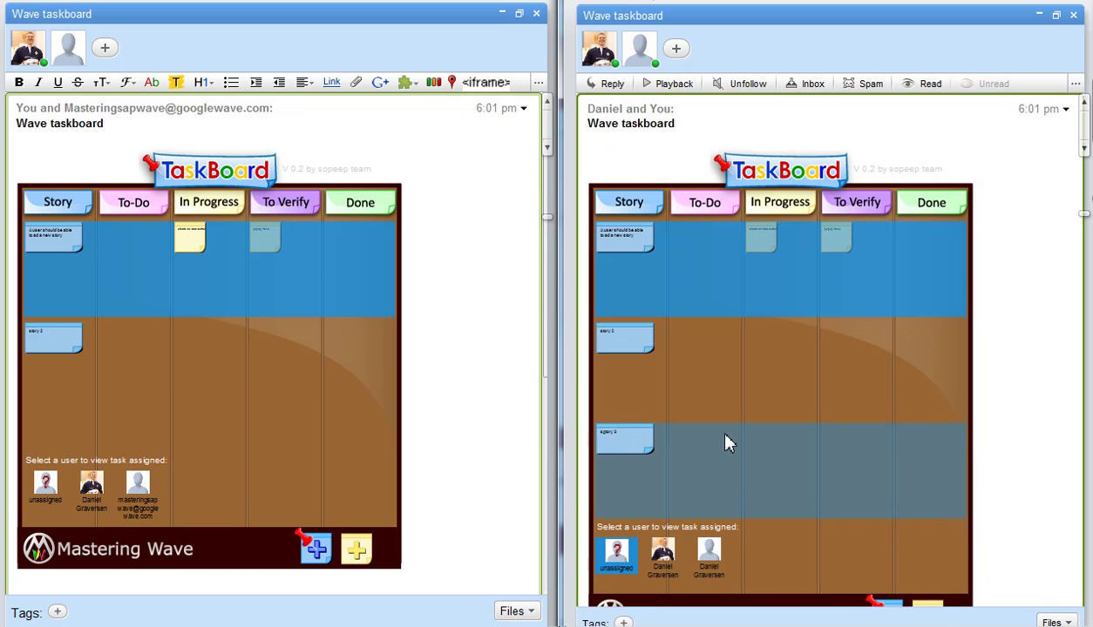